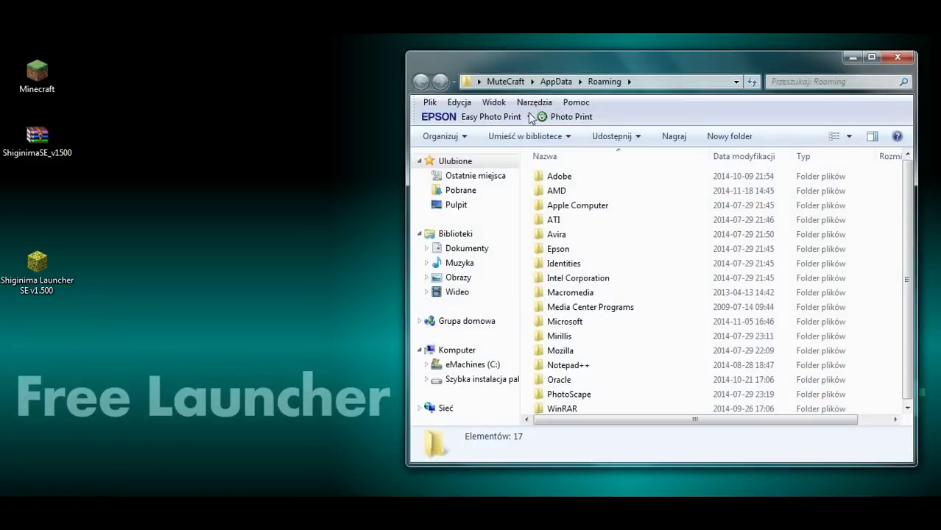
# Step: Start Shiginima Launcher SE v1.500 without updating it and select the .minecraft folder created in Roaming
pyautogui.moveTo(550, 67); pyautogui.dragTo(708, 90)
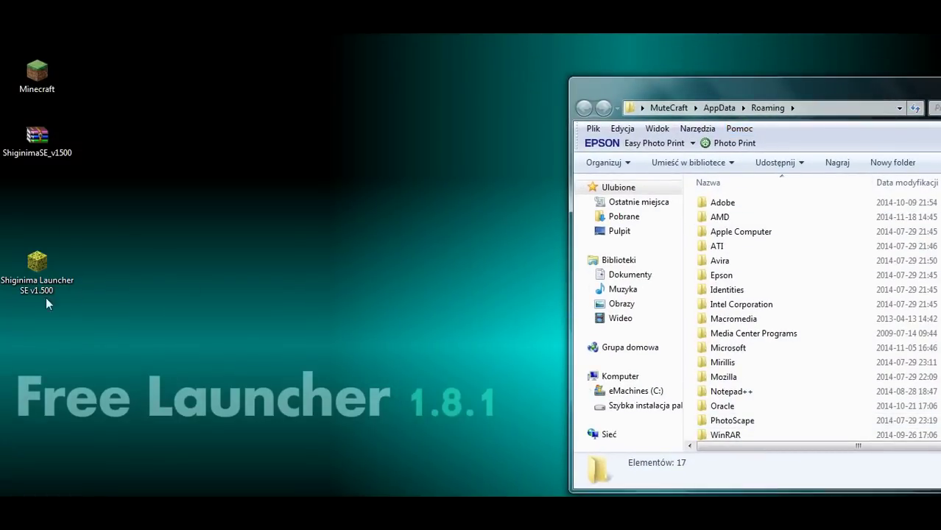
pyautogui.doubleClick(37, 271)
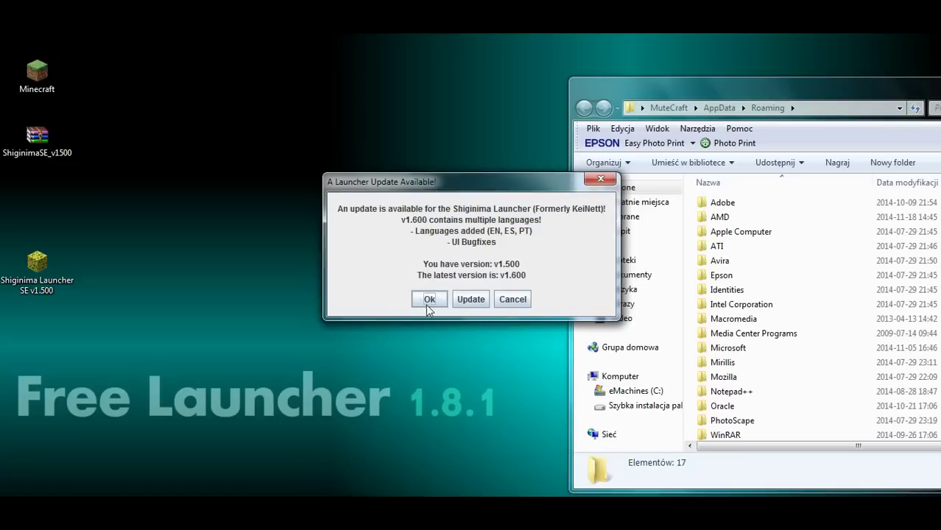
pyautogui.click(429, 299)
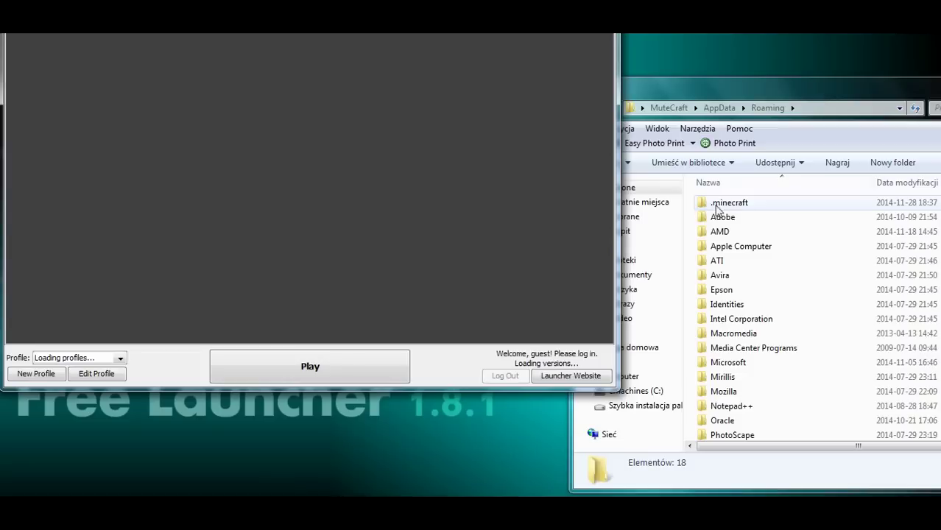
pyautogui.click(728, 209)
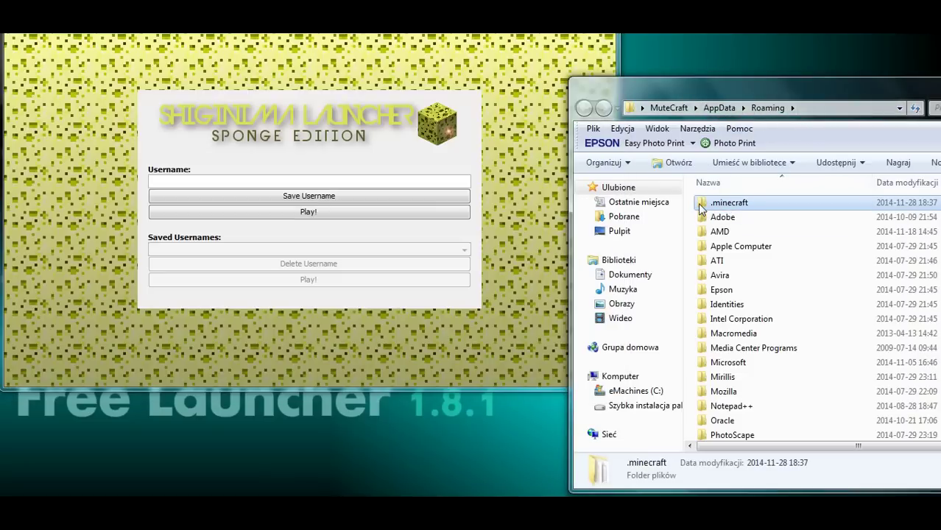
# Step: Bring the launcher window fully into view and enter the launcher with the username bla
pyautogui.doubleClick(393, 38)
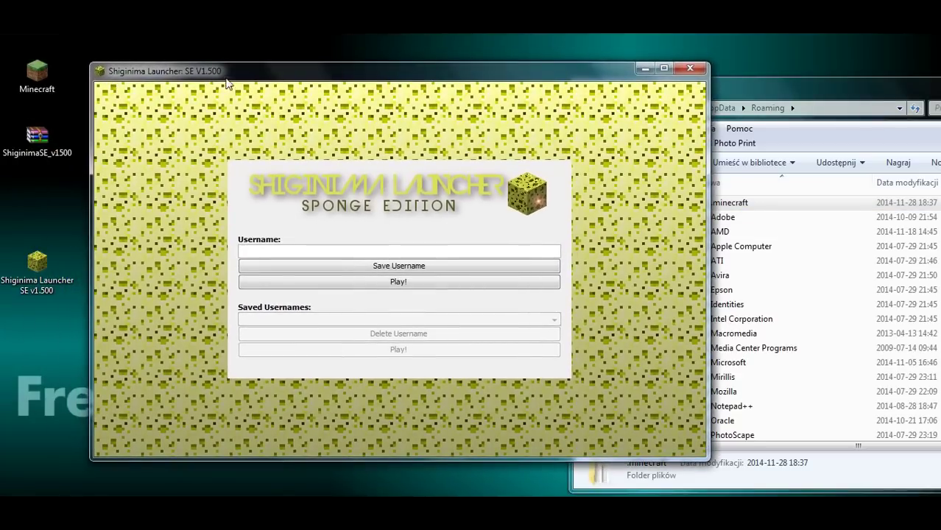
pyautogui.click(284, 249)
pyautogui.click(403, 283)
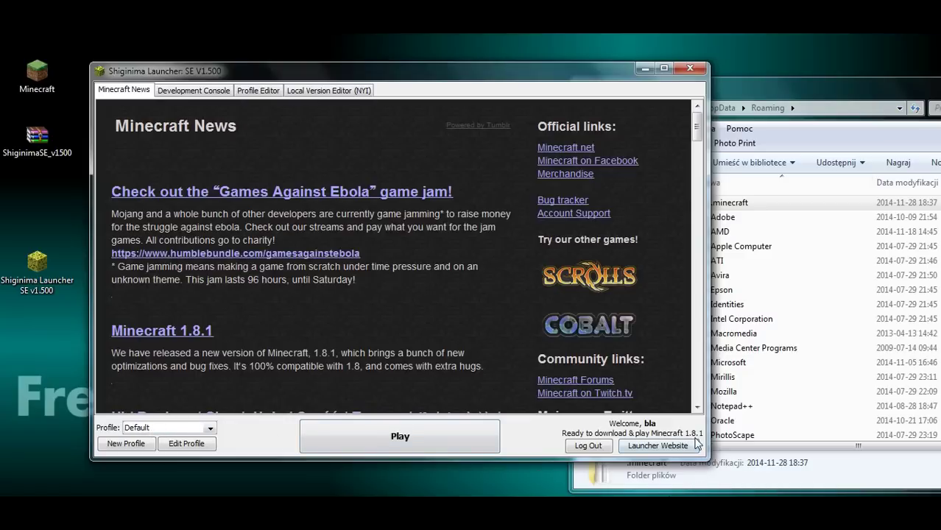
pyautogui.click(204, 442)
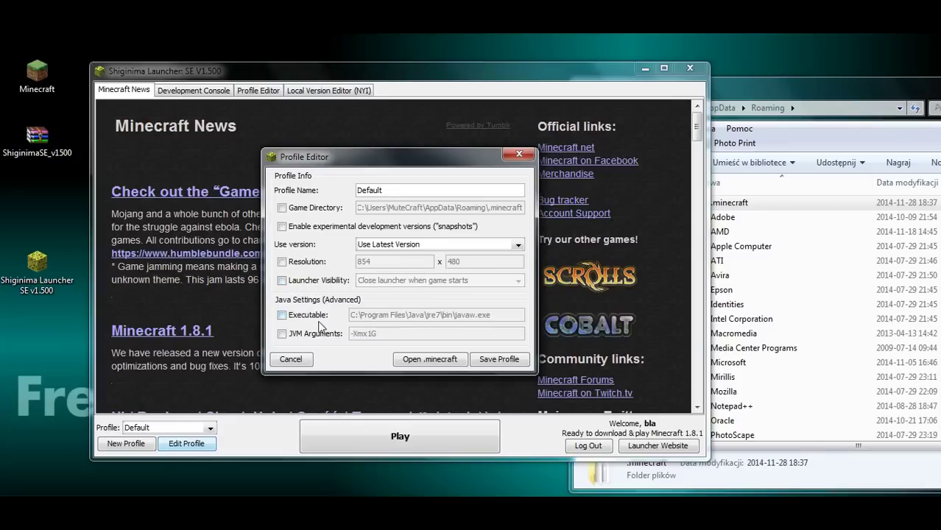
pyautogui.click(519, 247)
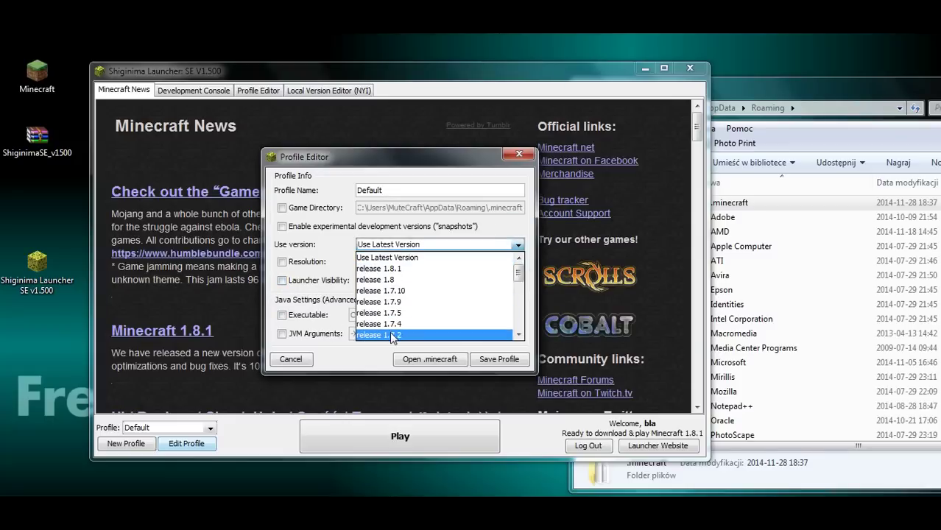
pyautogui.click(398, 314)
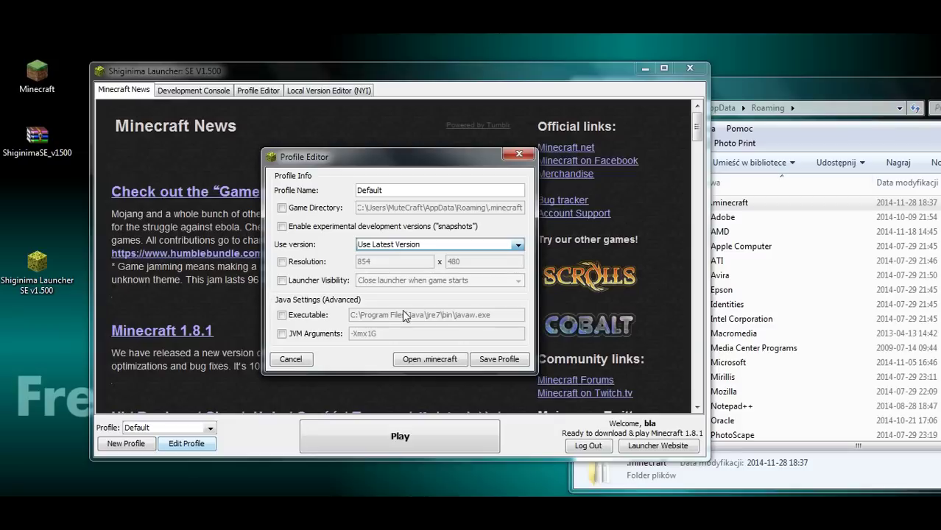
pyautogui.click(517, 246)
pyautogui.click(390, 269)
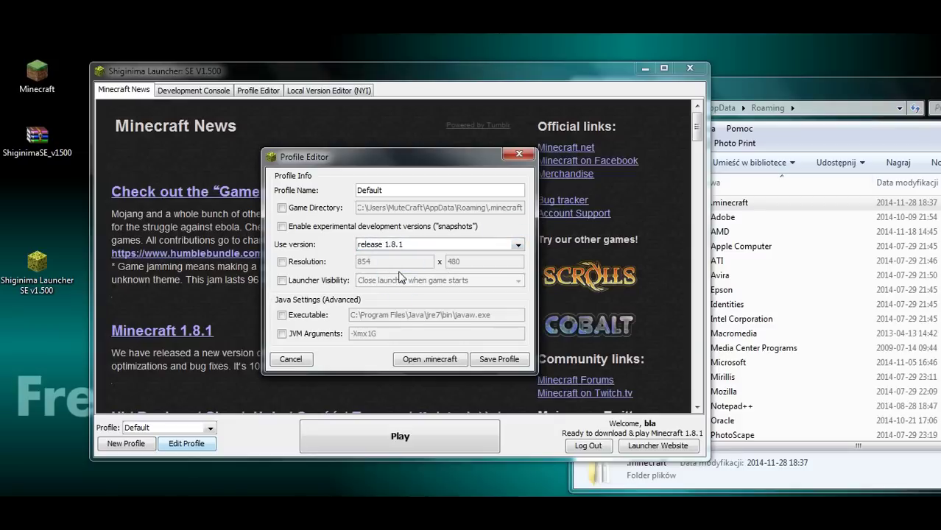
pyautogui.click(291, 359)
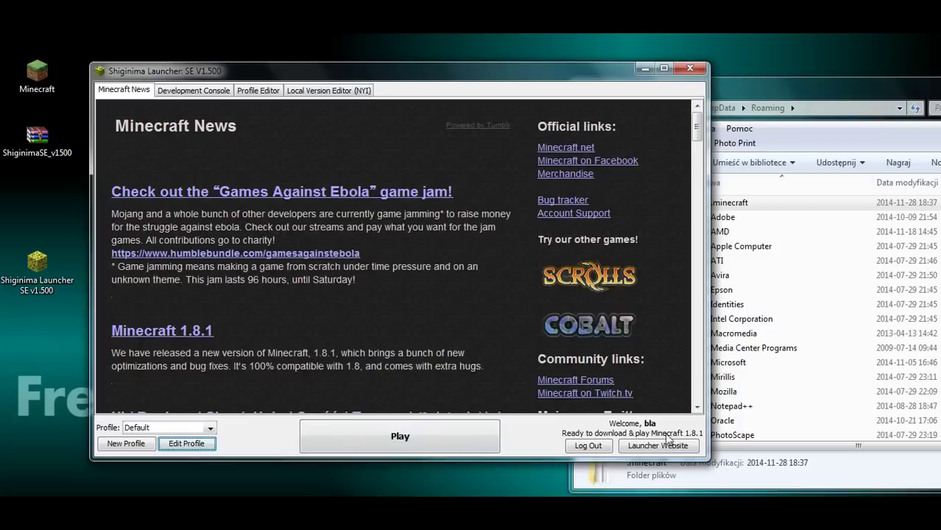
# Step: Start the download and launch of Minecraft 1.8.1 with the Default profile, and open the versions folder inside .minecraft
pyautogui.click(424, 433)
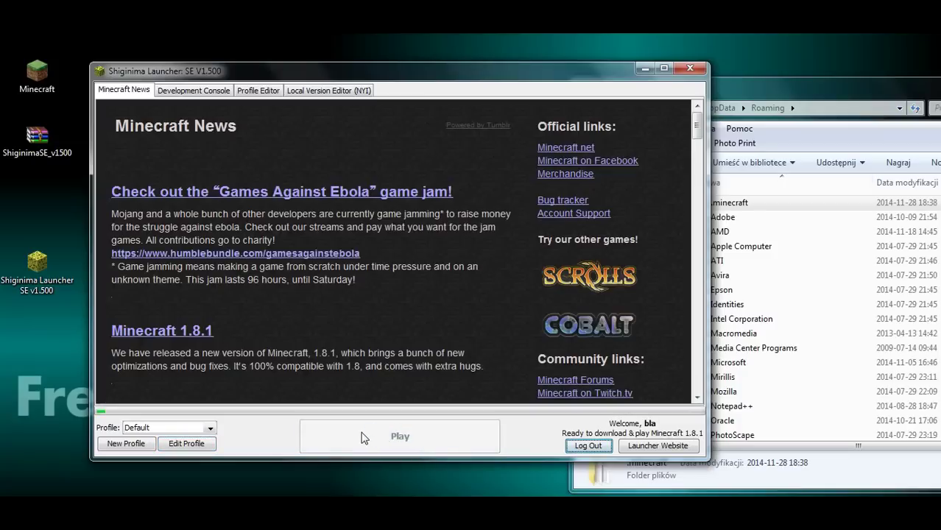
pyautogui.click(779, 92)
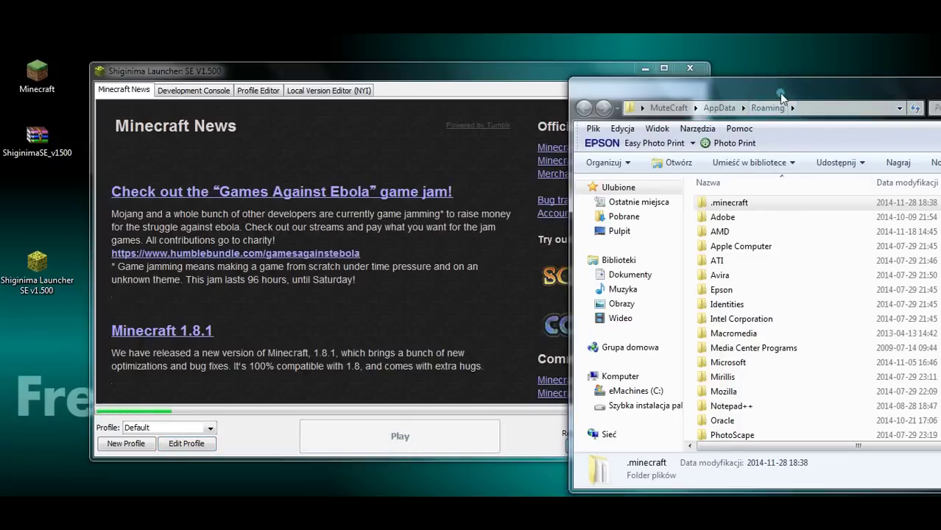
pyautogui.doubleClick(707, 203)
pyautogui.doubleClick(736, 234)
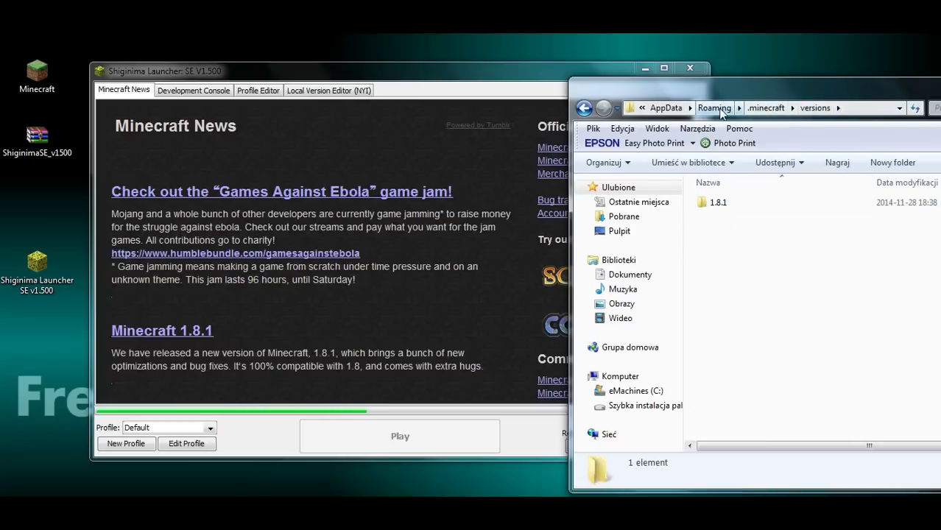
# Step: Go back up to the .minecraft folder and examine its contents while the game downloads and loads
pyautogui.click(543, 78)
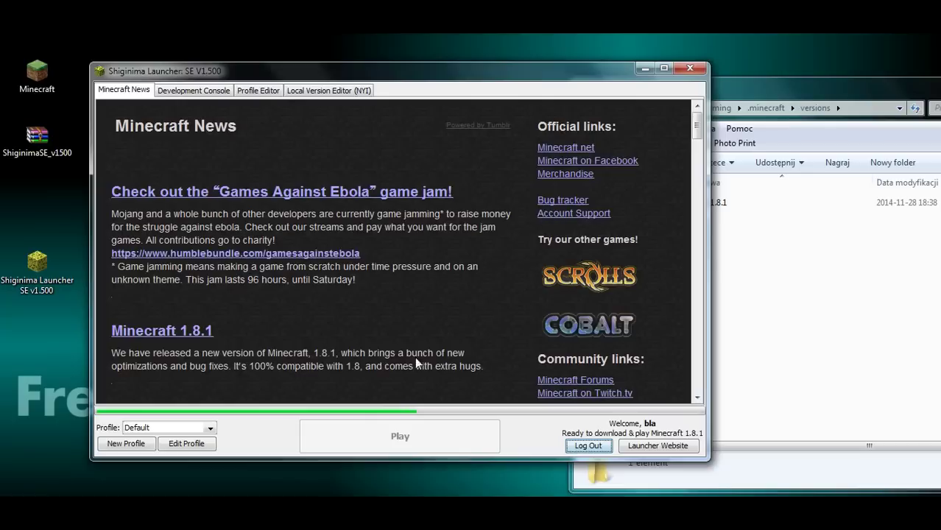
pyautogui.click(746, 82)
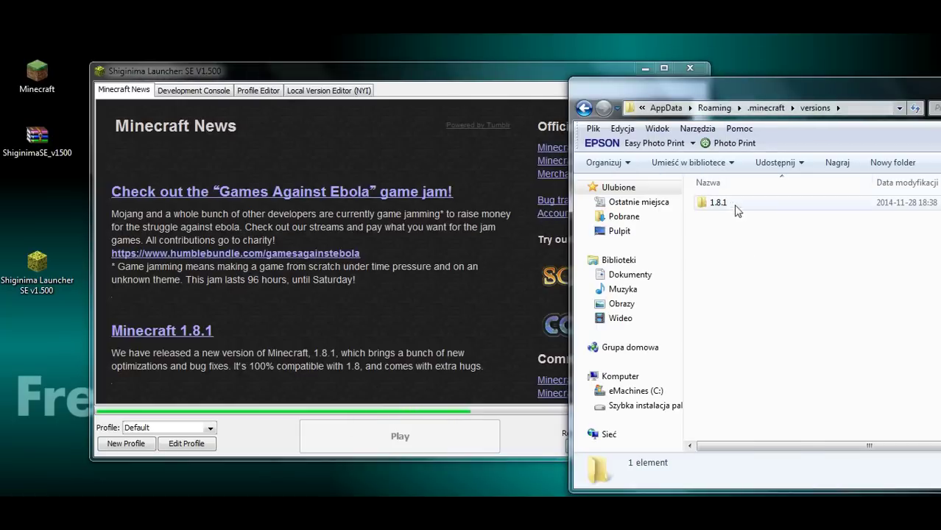
pyautogui.click(762, 108)
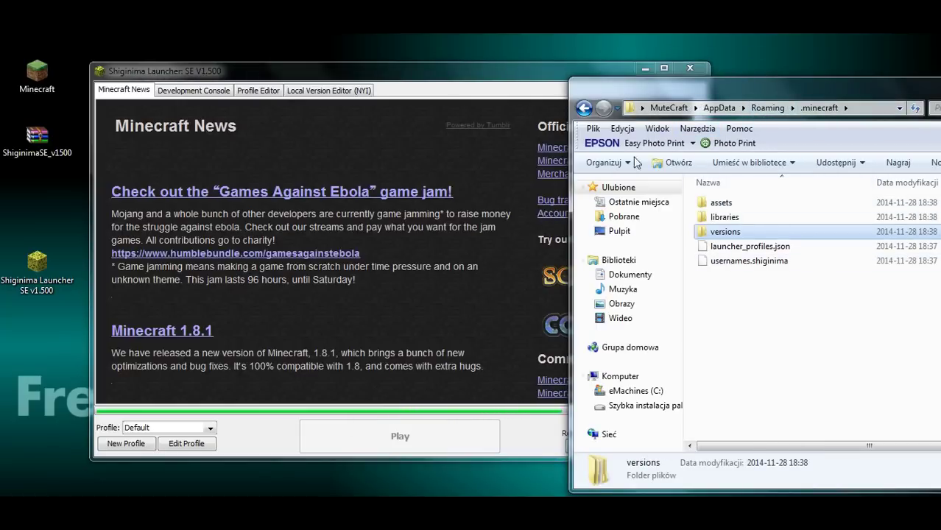
pyautogui.click(532, 73)
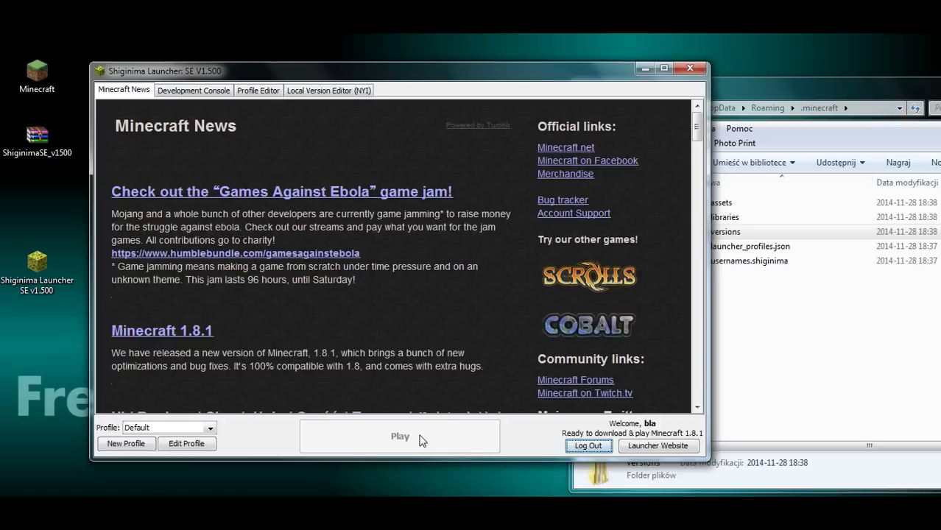
pyautogui.click(775, 83)
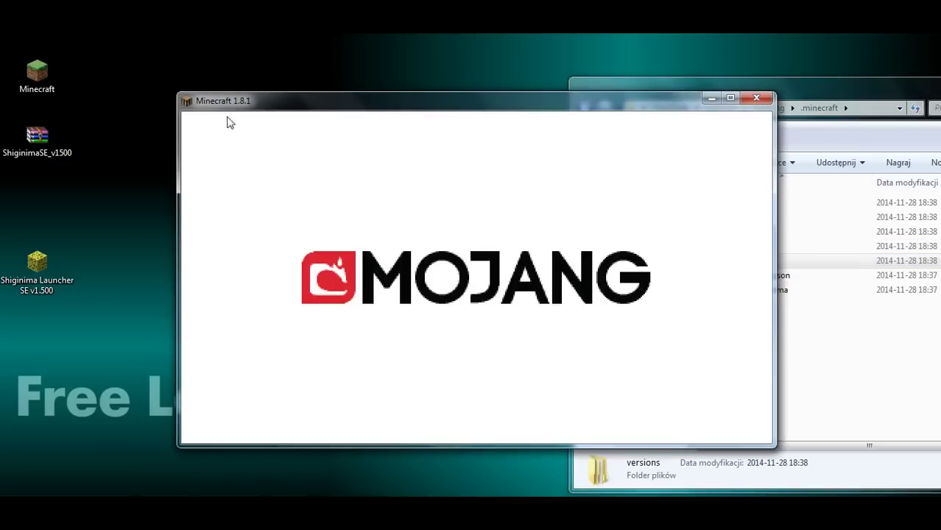
pyautogui.click(793, 80)
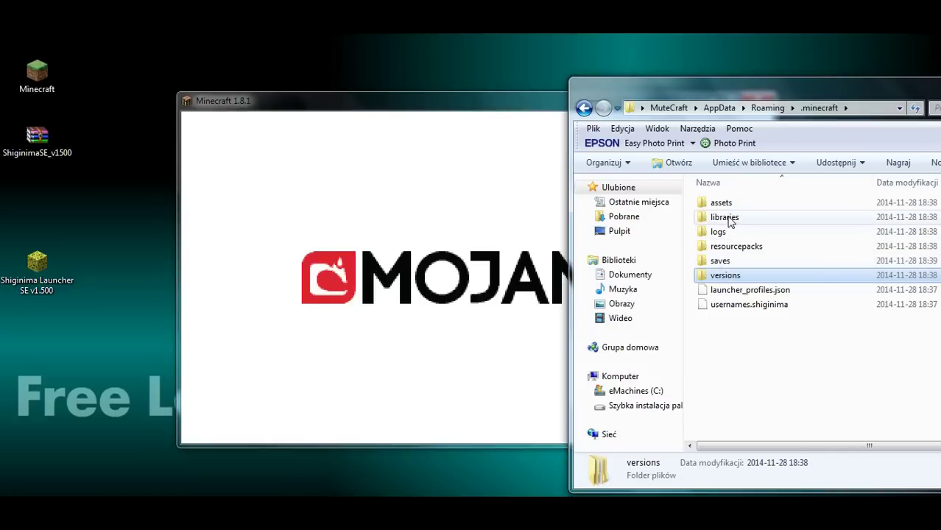
pyautogui.click(497, 107)
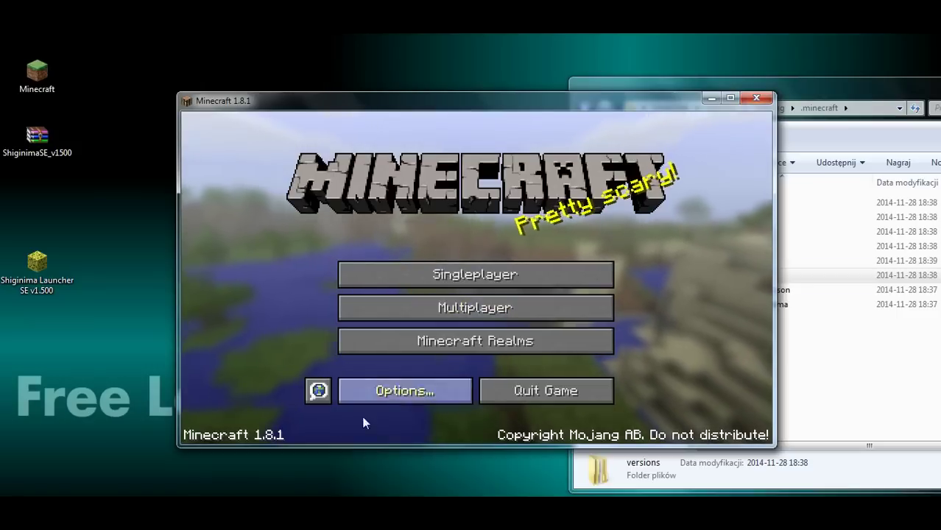
# Step: Create a singleplayer Survival world named New World with cheats allowed and the bonus chest turned on
pyautogui.click(504, 277)
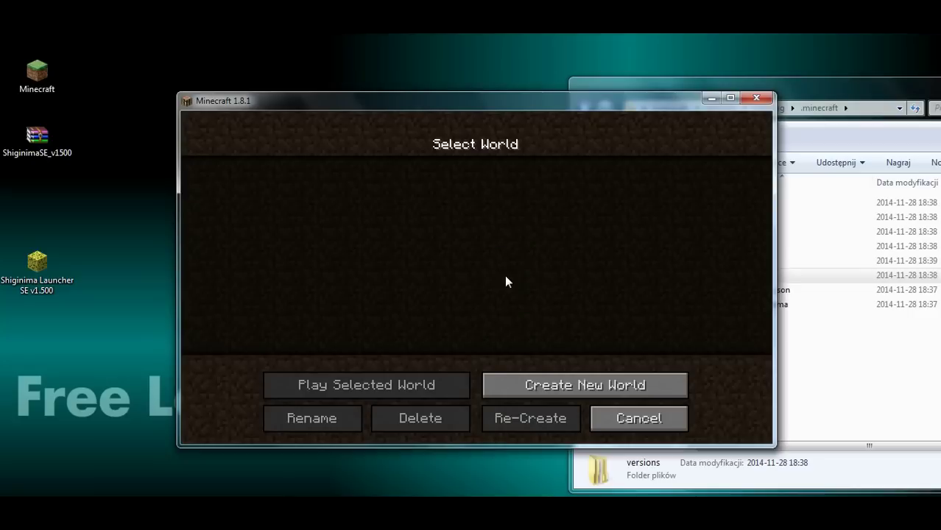
pyautogui.click(619, 385)
pyautogui.click(460, 379)
pyautogui.click(372, 334)
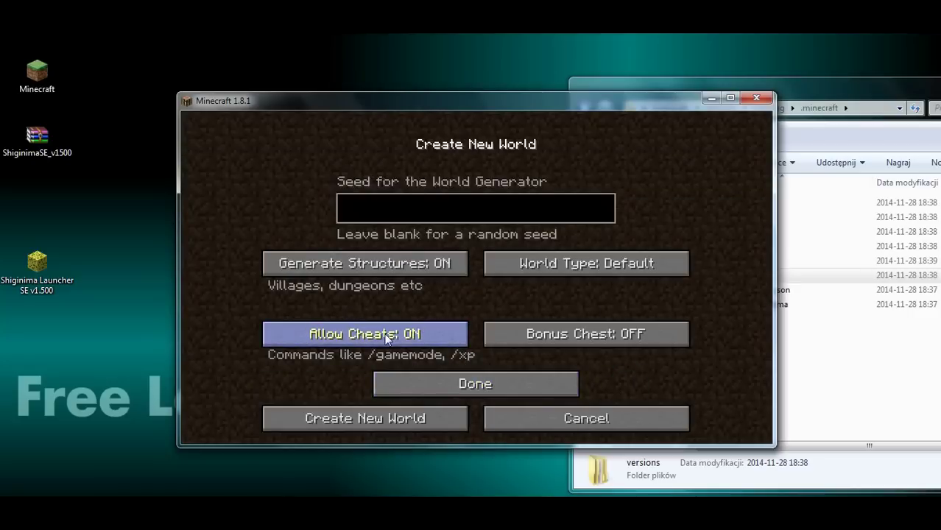
pyautogui.click(560, 335)
pyautogui.click(503, 379)
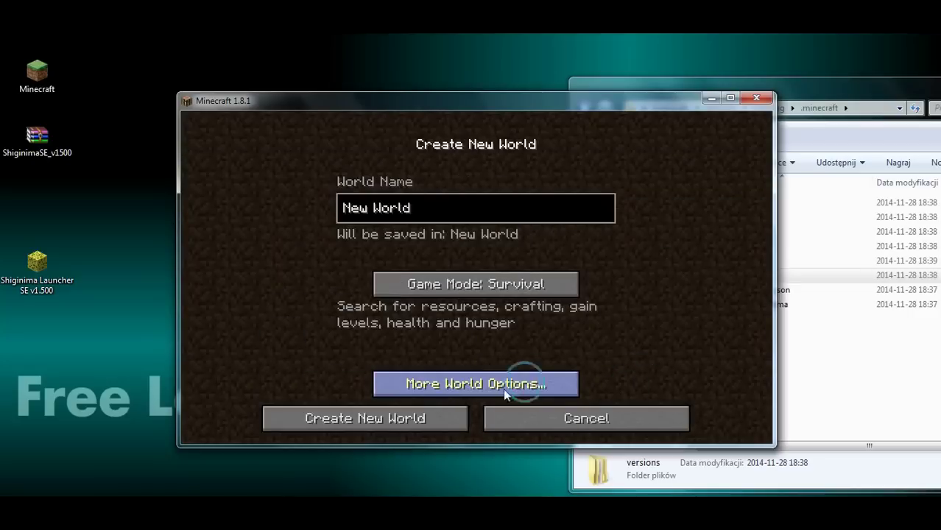
pyautogui.click(380, 418)
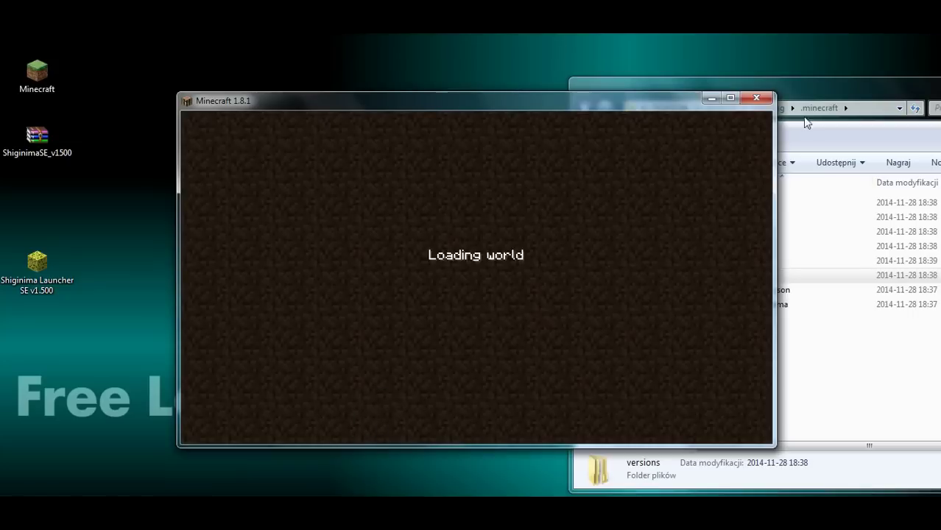
# Step: Check the world's folder inside the .minecraft saves folder, return to Roaming and close the folder window
pyautogui.click(832, 94)
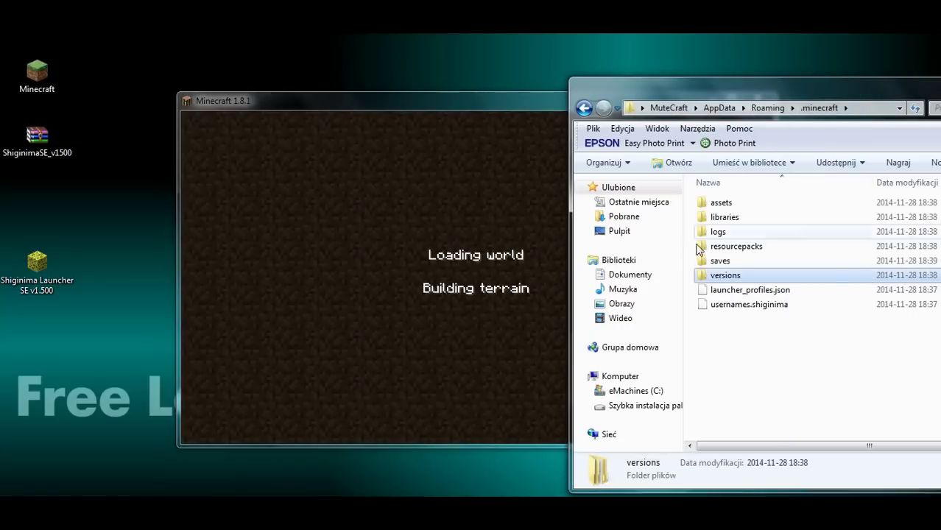
pyautogui.doubleClick(709, 262)
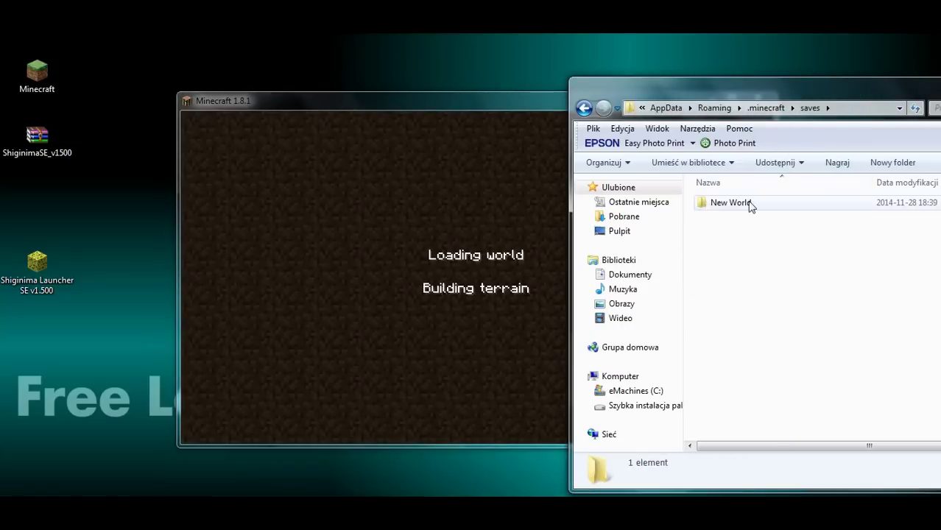
pyautogui.click(715, 108)
pyautogui.moveTo(788, 98); pyautogui.dragTo(620, 89)
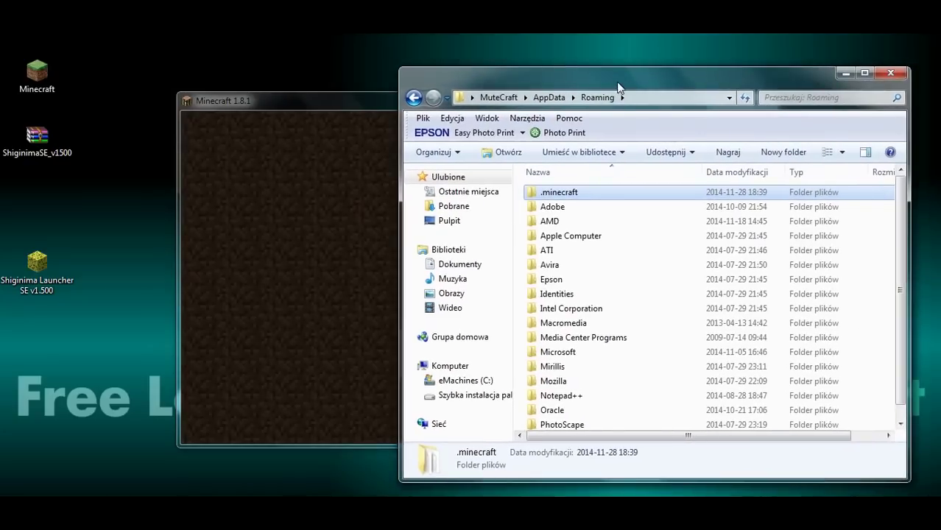
pyautogui.click(893, 75)
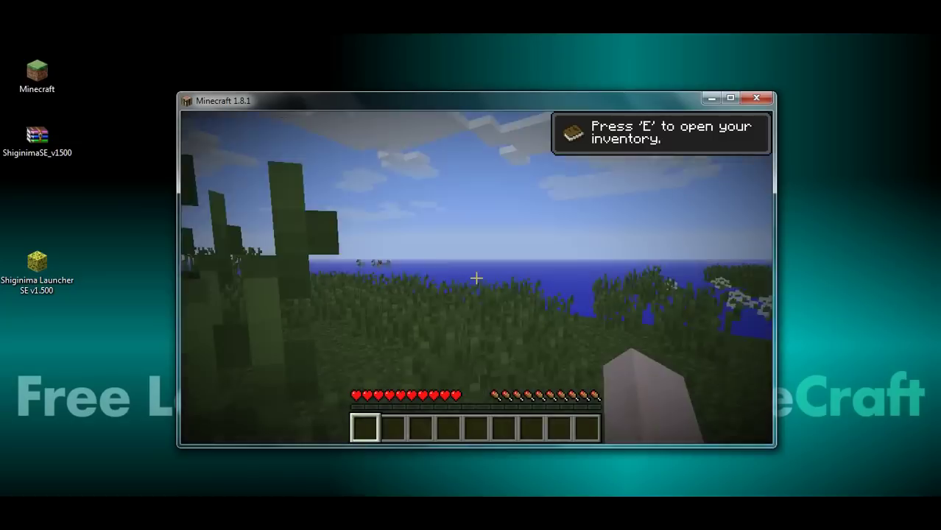
# Step: Walk forward in the new world and look at the character's inventory and crafting grid
pyautogui.press('w')
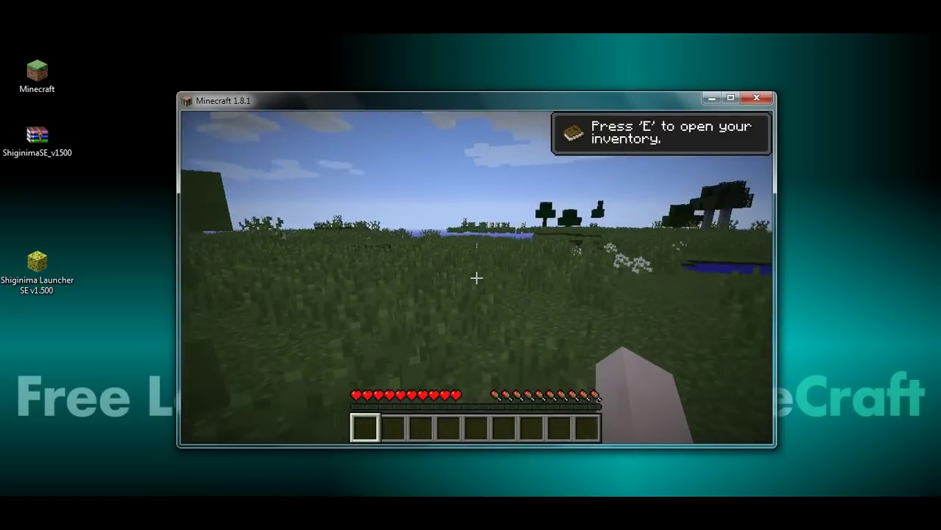
pyautogui.press('e')
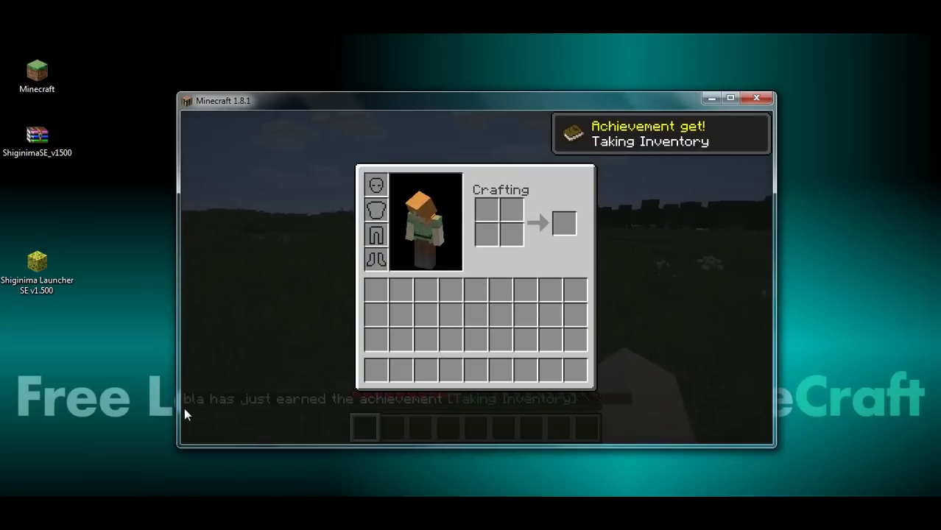
pyautogui.press('e')
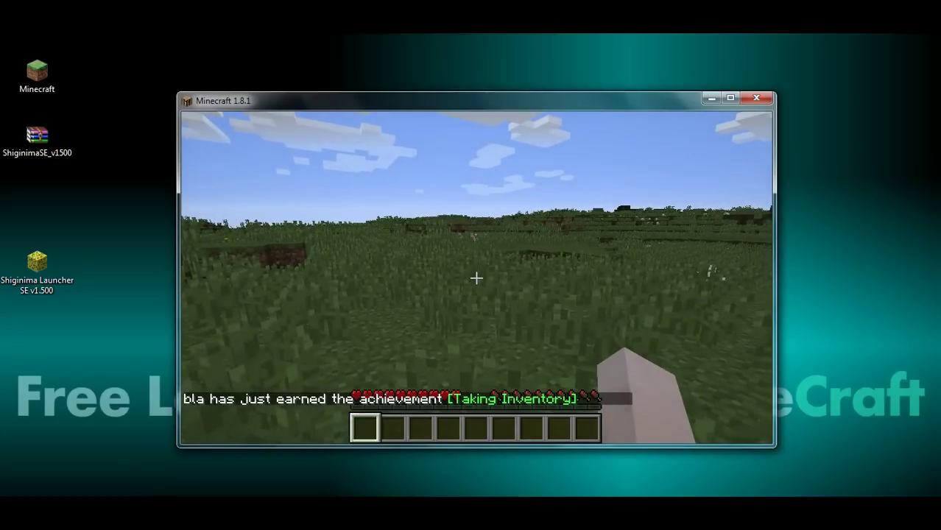
# Step: View the character from the front in third person and leave the world
pyautogui.press('F5')
pyautogui.press('F5')
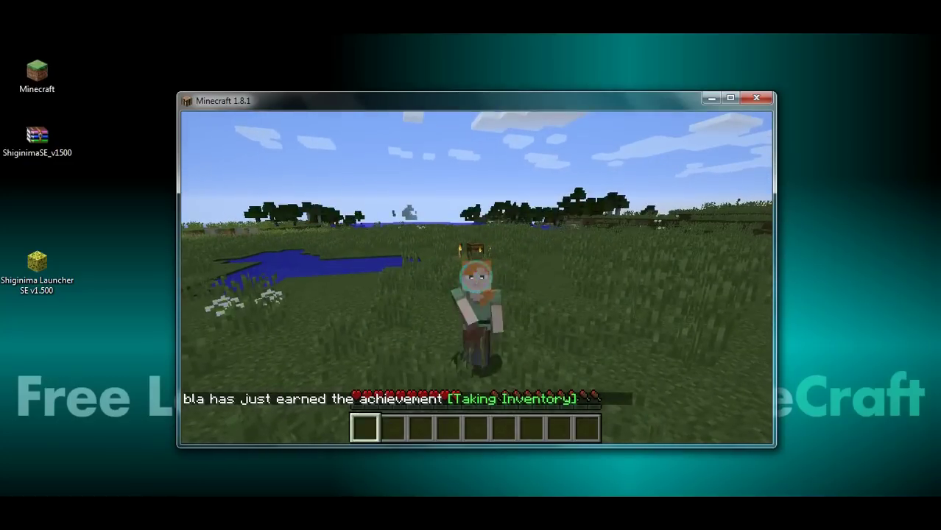
pyautogui.press('Escape')
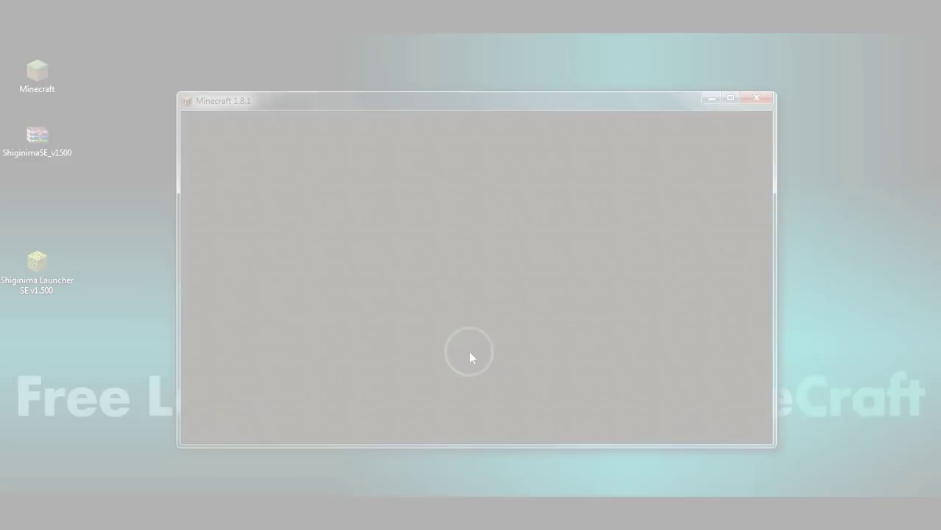